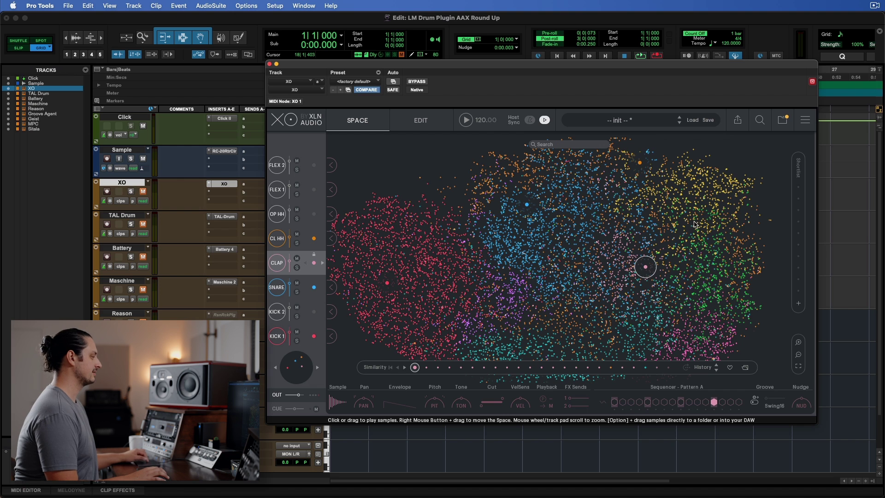
- Audition kick samples in the XO sample space, assign 70_Kick_SP_02.wav to Kick 1, and advance it to a similar sample
{"action": "scroll", "coordinate": [576, 262], "scroll_direction": "down", "scroll_amount": 2}
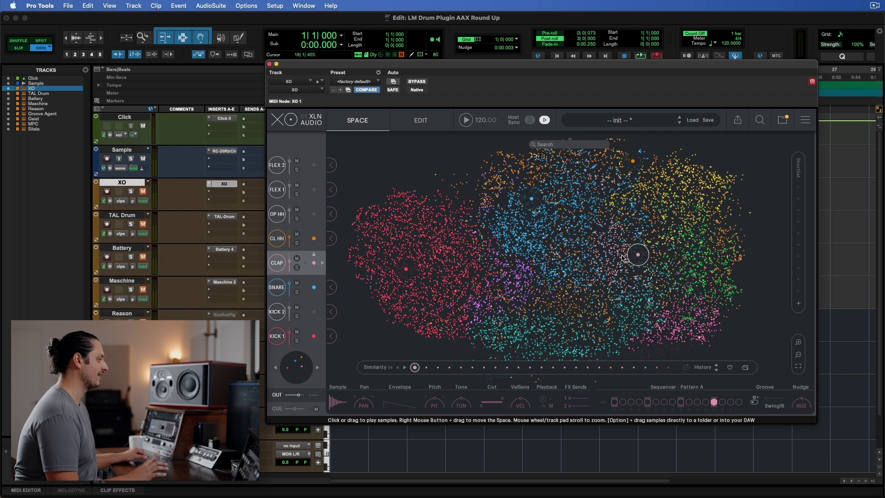
{"action": "left_click", "coordinate": [277, 336]}
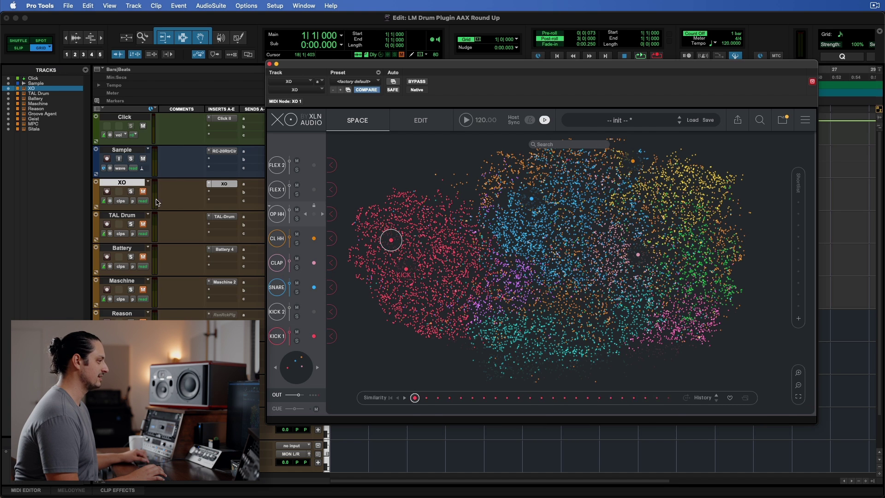
{"action": "left_click", "coordinate": [438, 259]}
{"action": "left_click_drag", "start_coordinate": [431, 296], "coordinate": [402, 292]}
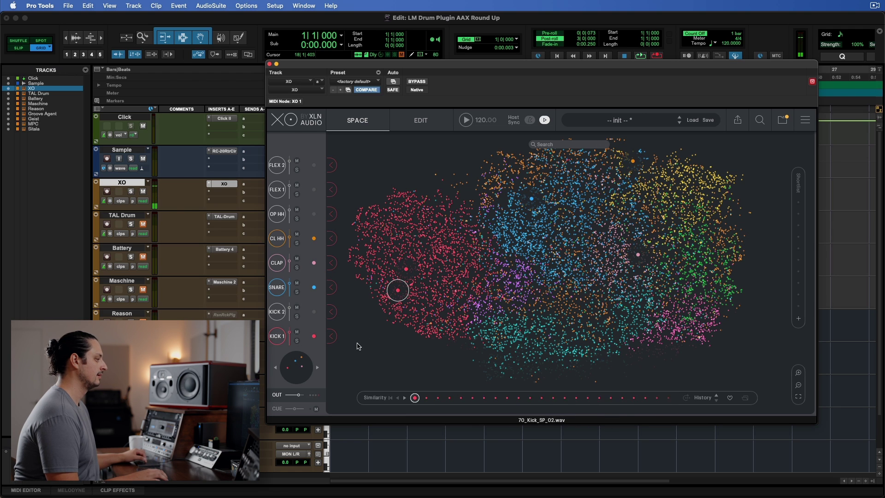
{"action": "left_click", "coordinate": [319, 340]}
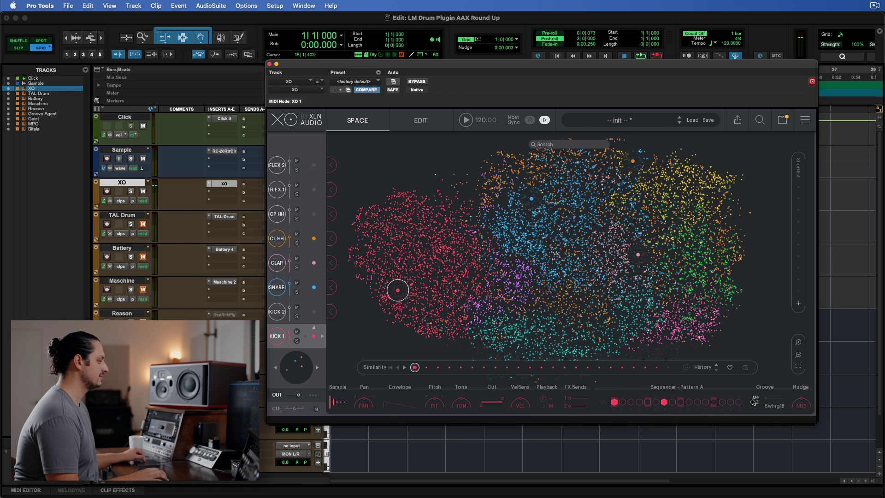
{"action": "left_click", "coordinate": [405, 367]}
{"action": "left_click", "coordinate": [404, 367]}
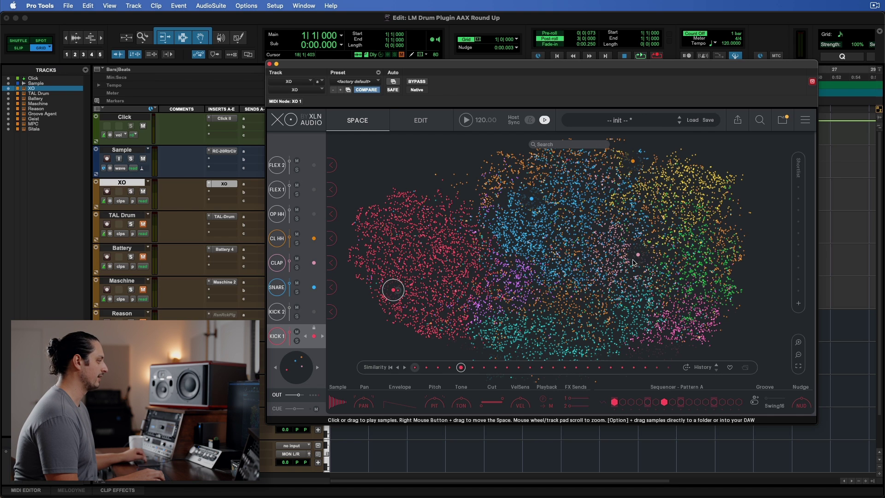
- Select the Snare slot and view all slots' sound controls and sequencer patterns in XO's edit view
{"action": "left_click", "coordinate": [279, 290]}
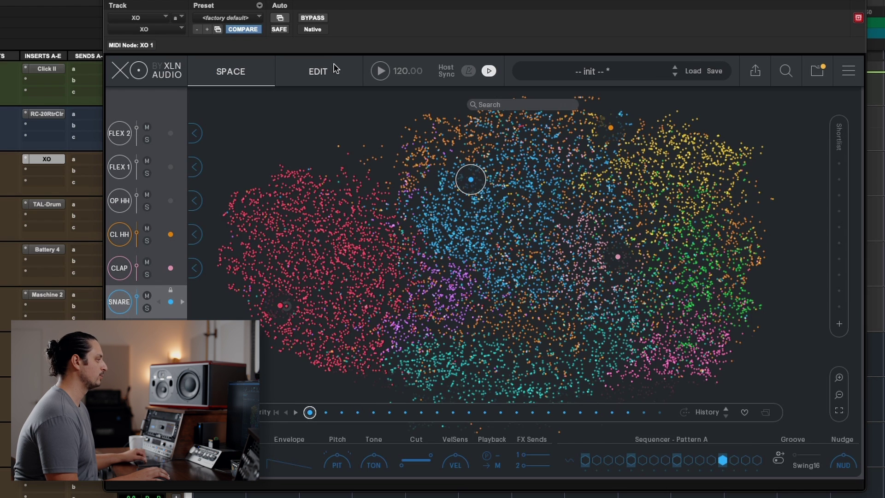
{"action": "left_click", "coordinate": [422, 120]}
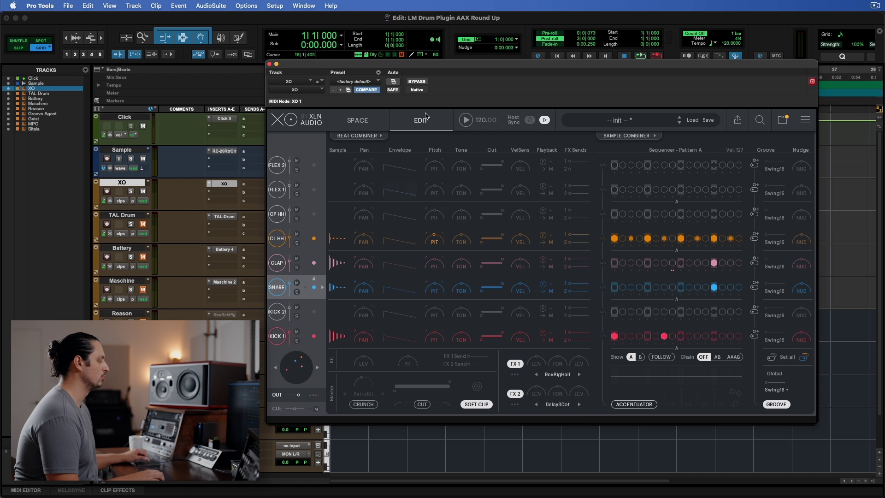
- Open TAL-Drum on the TAL Drum track, view its pad mixer, and return to the sample folders
{"action": "left_click", "coordinate": [224, 216]}
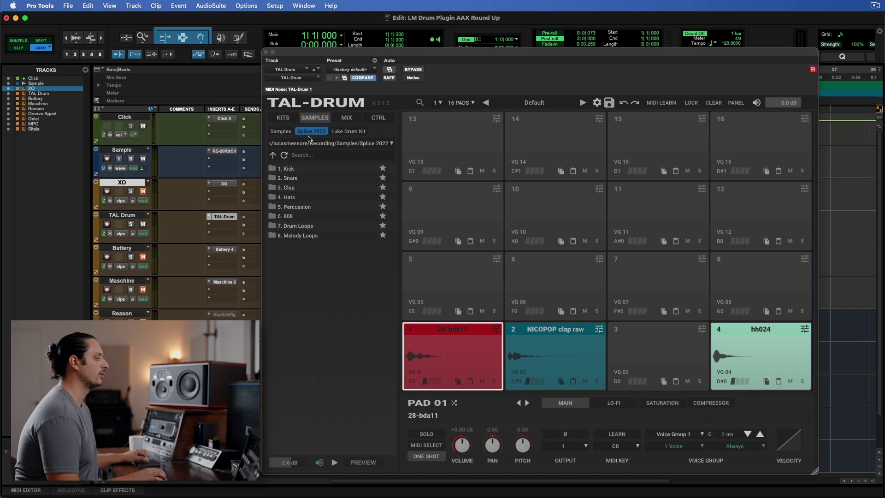
{"action": "left_click", "coordinate": [346, 118]}
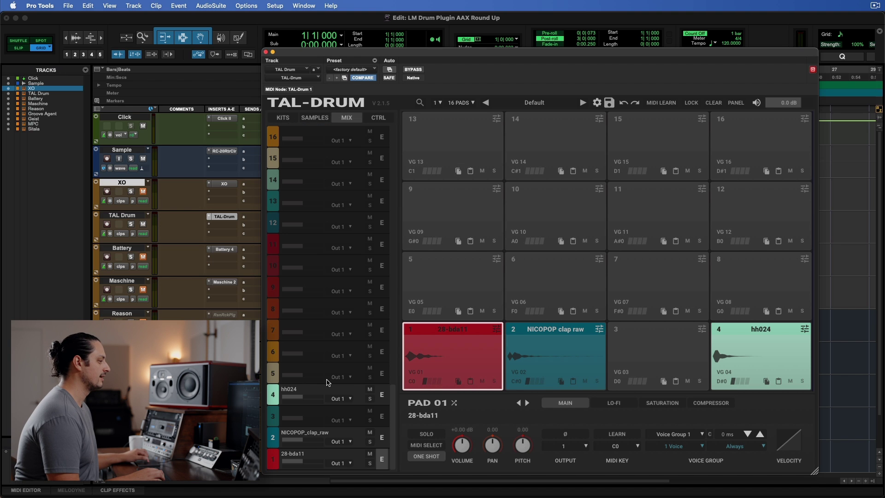
{"action": "left_click", "coordinate": [323, 117]}
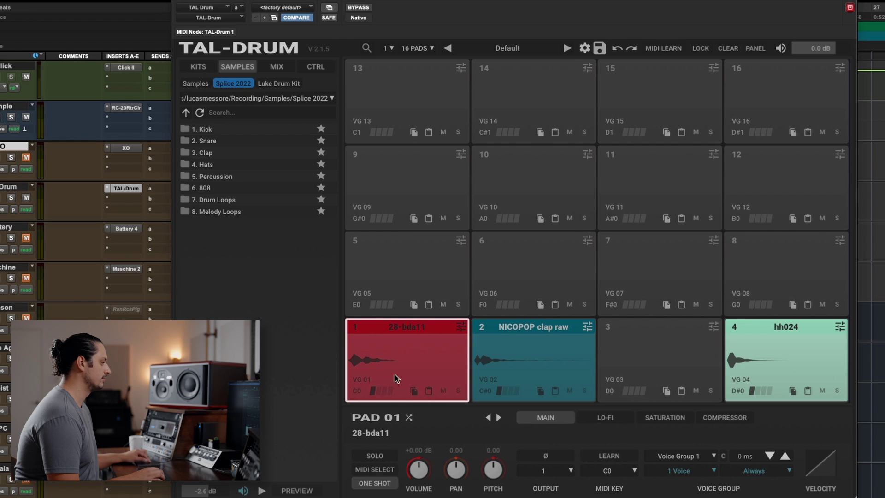
- Audition pad 1 in TAL-Drum, review its Lo-Fi, Saturation and Compressor settings, and close the plugin
{"action": "left_click", "coordinate": [415, 371]}
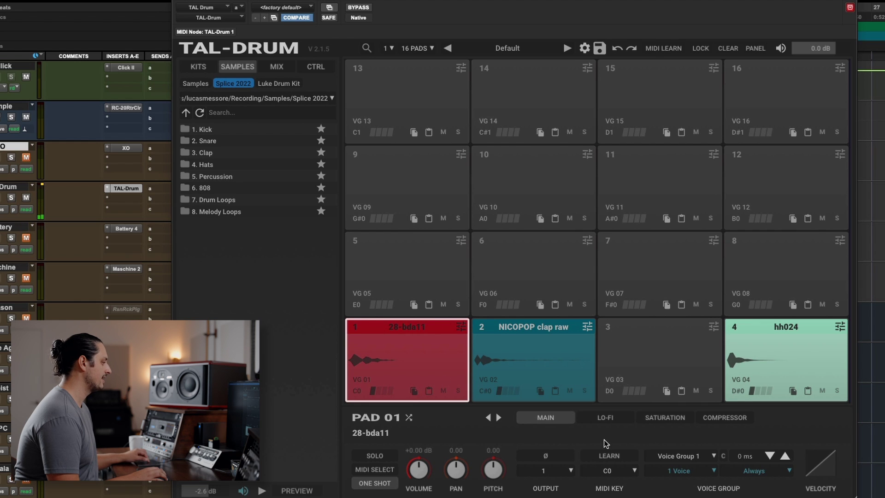
{"action": "left_click", "coordinate": [615, 420]}
{"action": "left_click", "coordinate": [663, 421]}
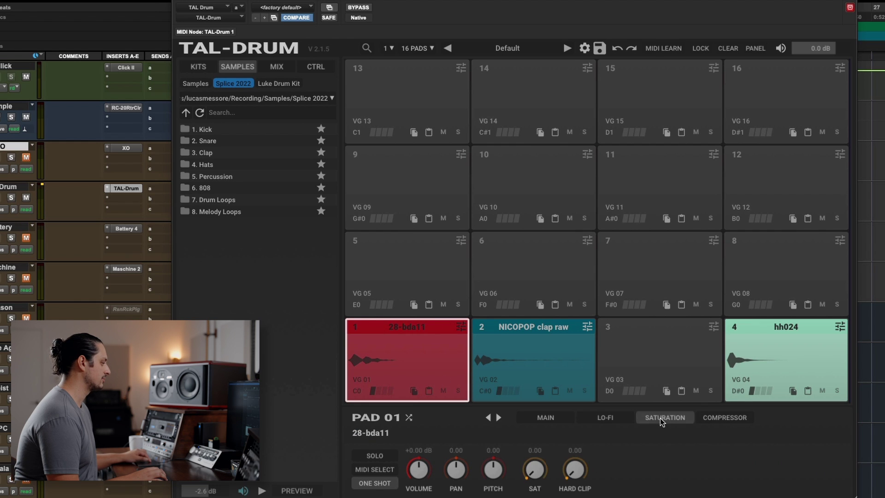
{"action": "left_click", "coordinate": [724, 420]}
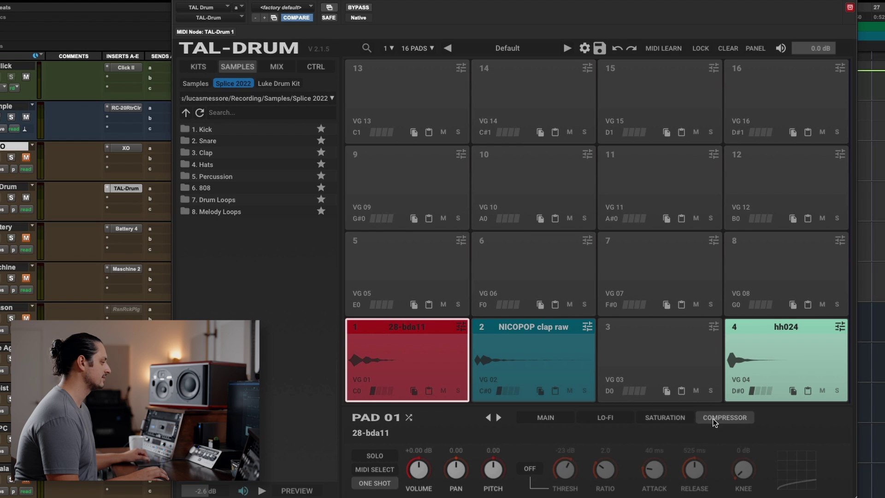
{"action": "left_click", "coordinate": [570, 420]}
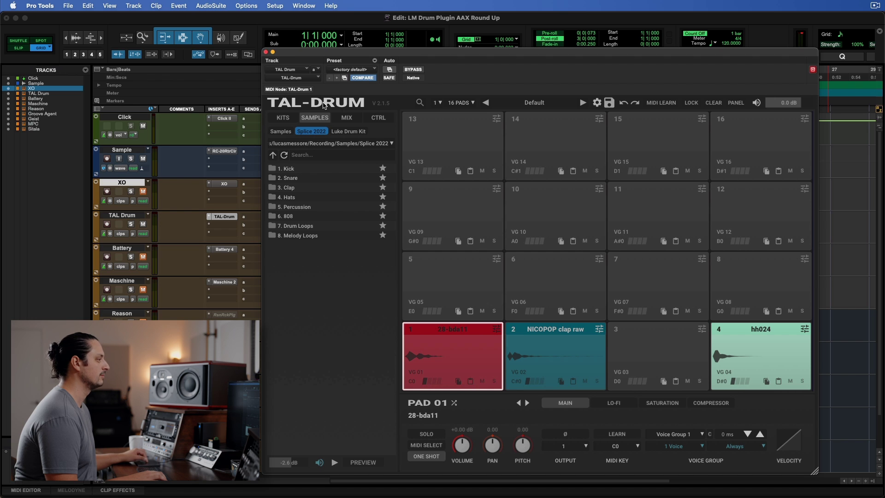
{"action": "left_click", "coordinate": [266, 53]}
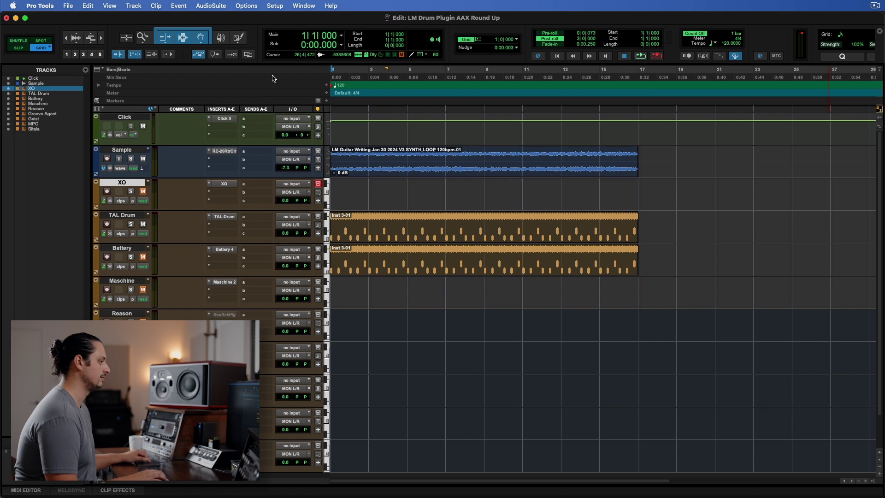
- Unmute the Battery track and review the kick cell's effects, modulation, setup and editor pages in Battery 4
{"action": "left_click", "coordinate": [224, 249]}
{"action": "left_click", "coordinate": [142, 258]}
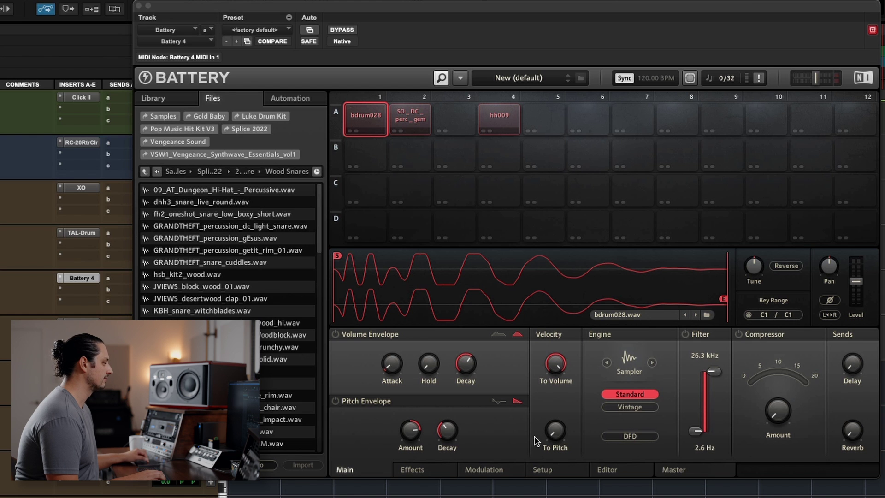
{"action": "left_click", "coordinate": [438, 470]}
{"action": "left_click", "coordinate": [507, 470]}
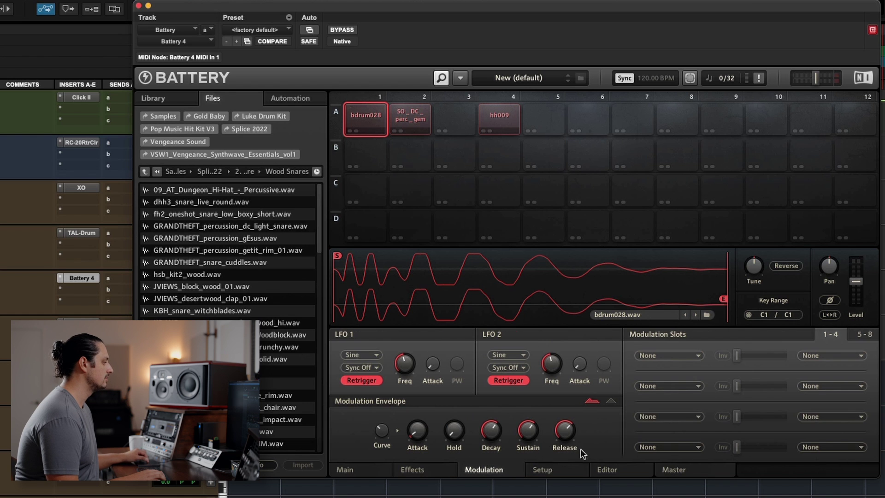
{"action": "left_click", "coordinate": [540, 471]}
{"action": "left_click", "coordinate": [645, 470]}
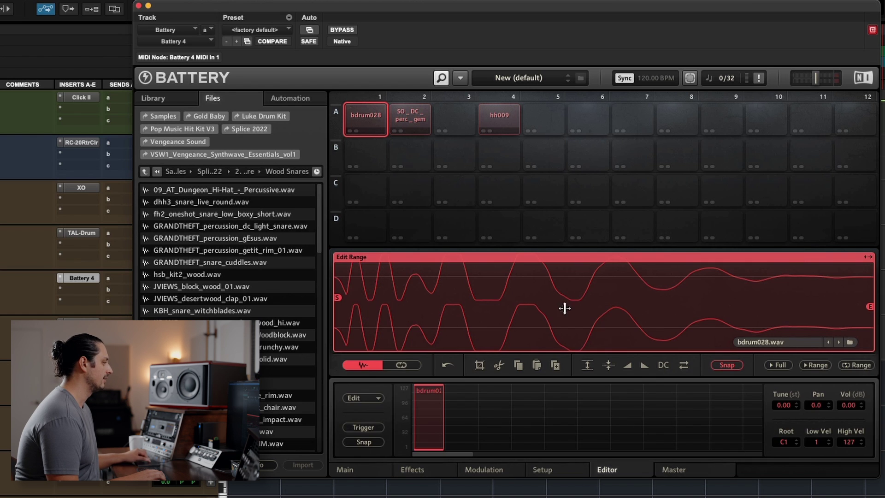
{"action": "left_click", "coordinate": [362, 468]}
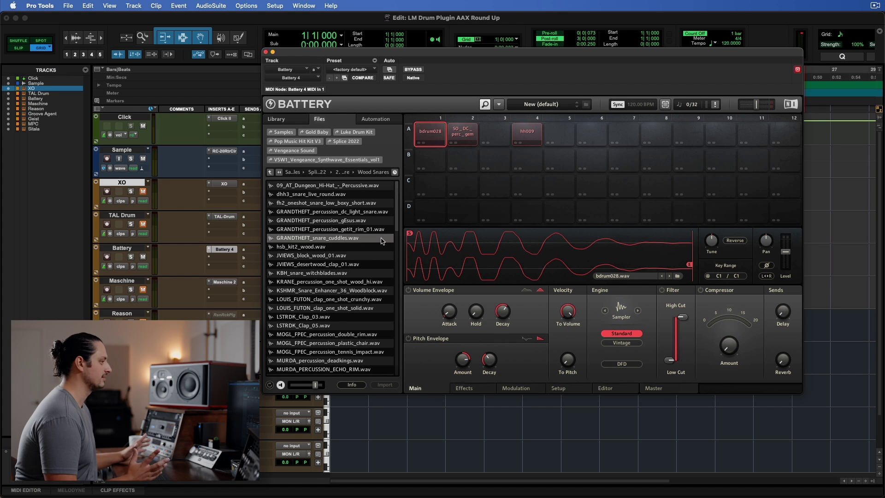
{"action": "left_click", "coordinate": [266, 53]}
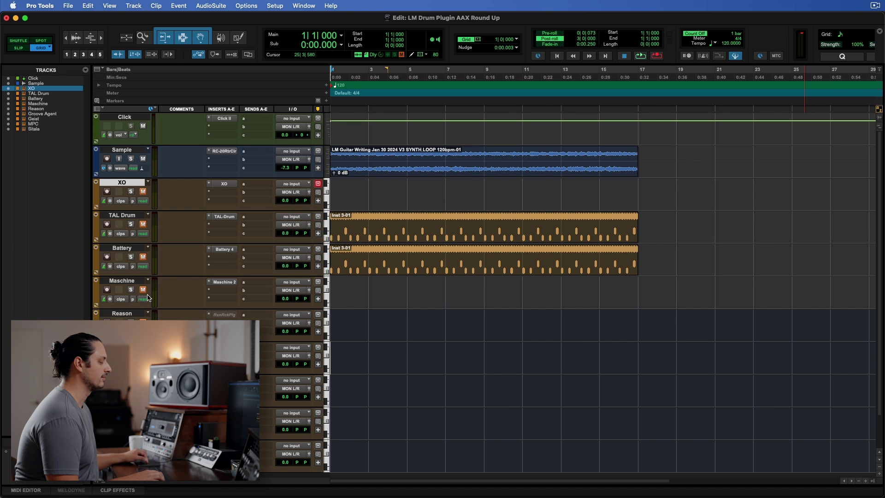
- Open Maschine 2 and examine the hi-hat sound's voice, pitch and envelope, FX and filter, and modulation settings
{"action": "left_click", "coordinate": [224, 283]}
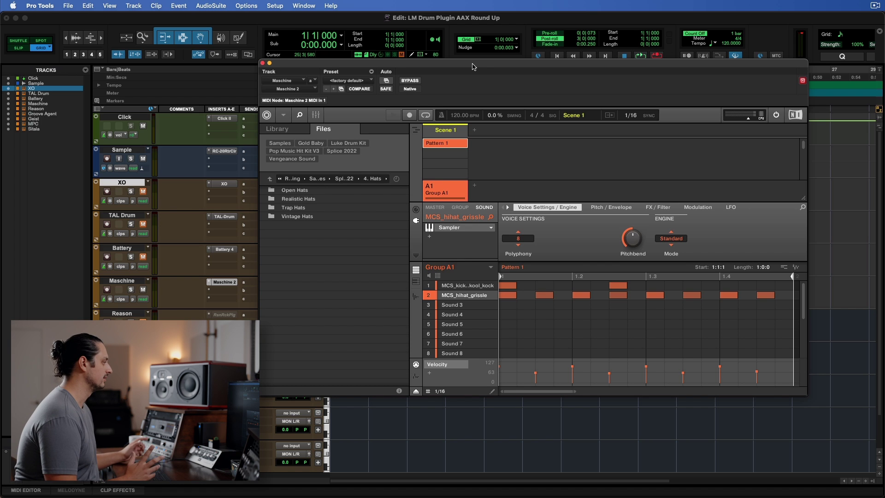
{"action": "left_click_drag", "start_coordinate": [473, 67], "coordinate": [472, 66]}
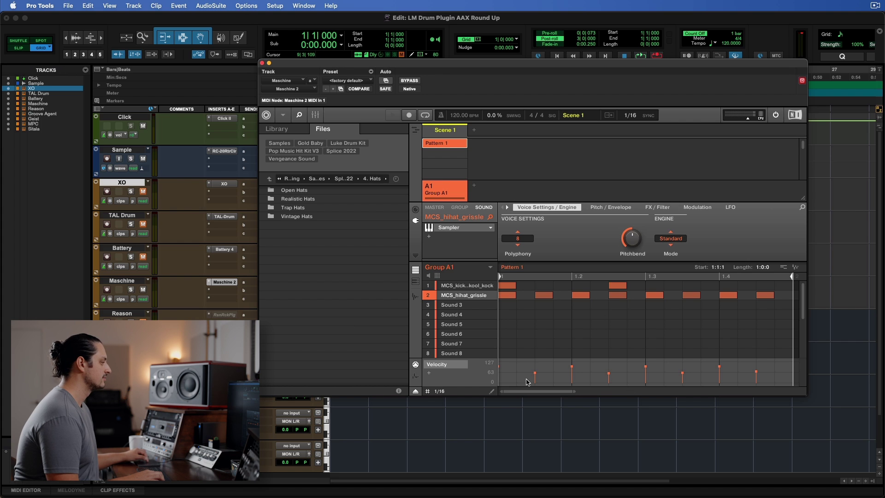
{"action": "mouse_move", "coordinate": [437, 297]}
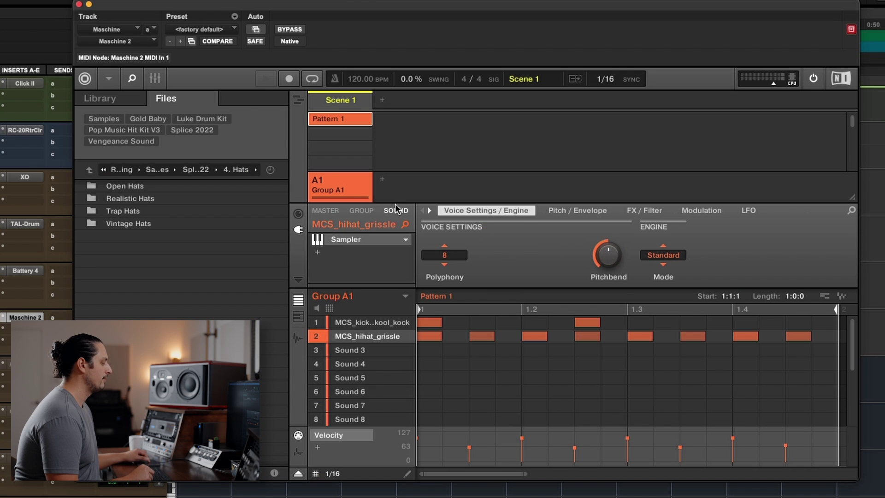
{"action": "left_click", "coordinate": [566, 211]}
{"action": "left_click", "coordinate": [507, 214]}
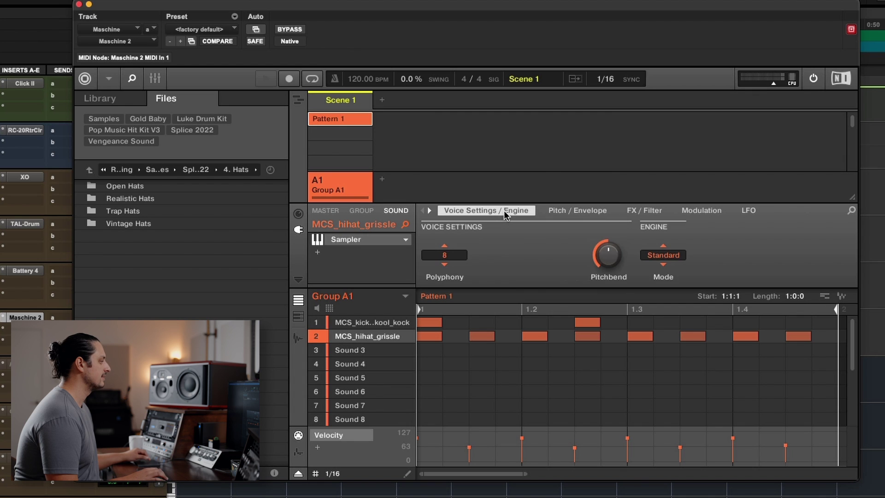
{"action": "left_click", "coordinate": [582, 212]}
{"action": "left_click", "coordinate": [647, 212]}
{"action": "left_click", "coordinate": [701, 211]}
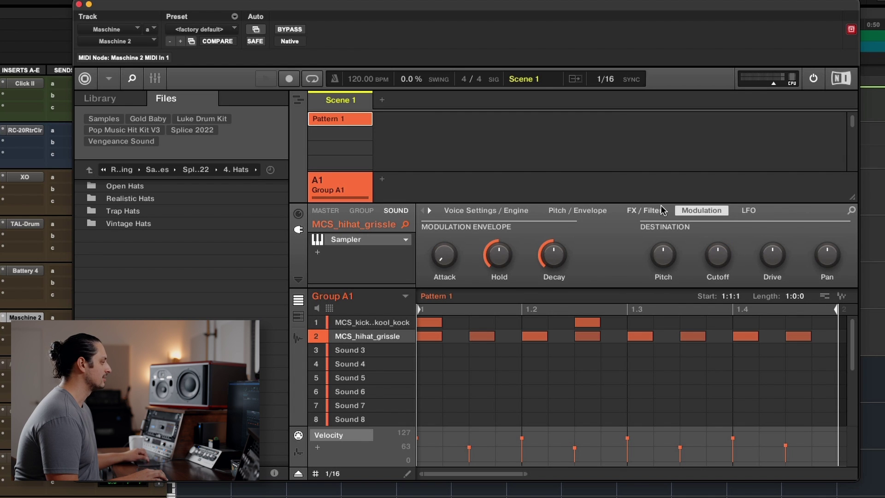
{"action": "left_click", "coordinate": [581, 211]}
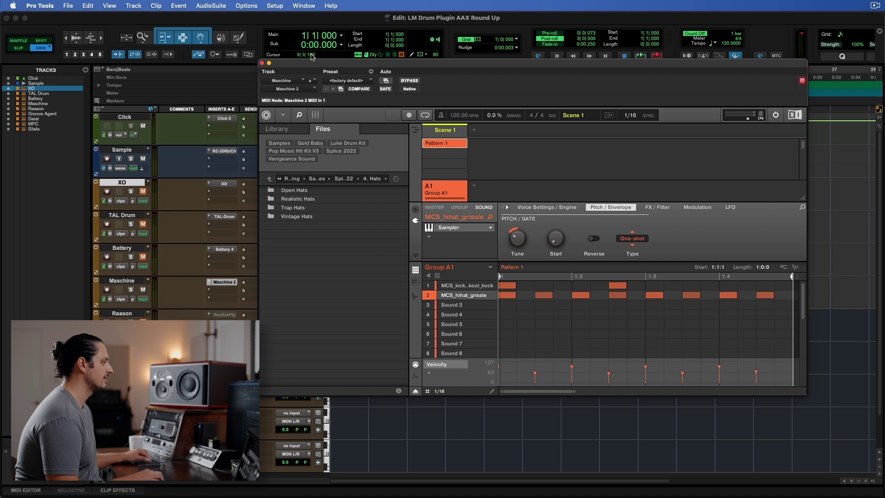
{"action": "left_click", "coordinate": [263, 63]}
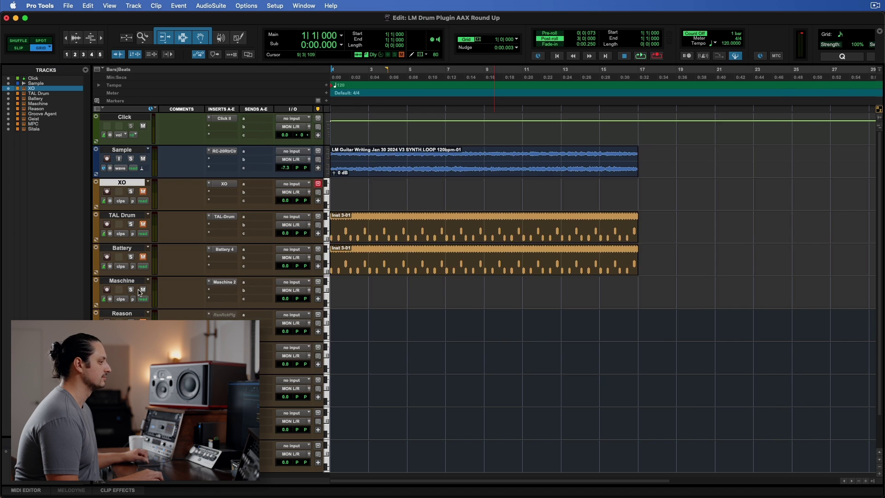
- Open the Reason Rack Plugin on the Reason track and look over the Kong Drum Designer
{"action": "left_click", "coordinate": [224, 315]}
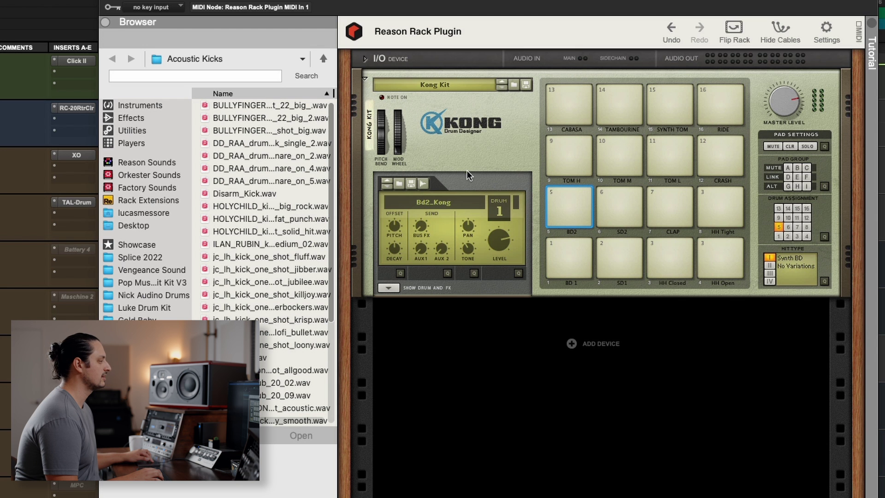
{"action": "left_click", "coordinate": [471, 165]}
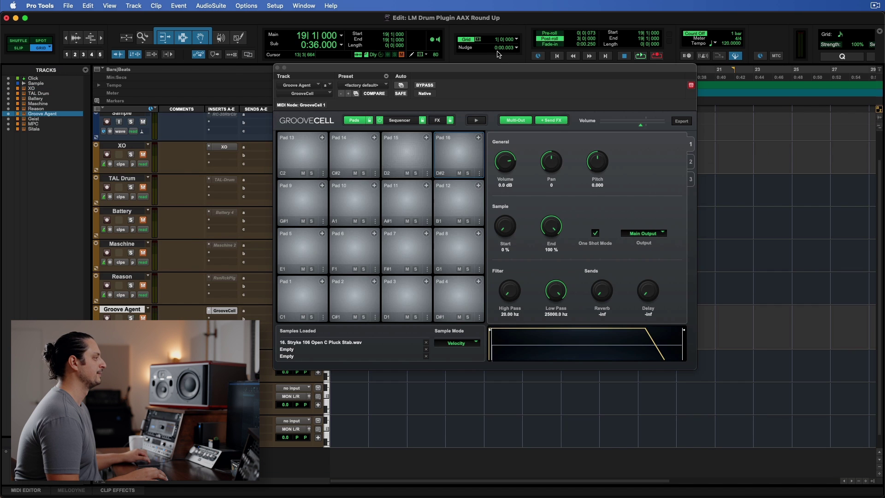
- Reposition the GrooveCell plugin window, look over its sample pads, and close the plugin
{"action": "left_click_drag", "start_coordinate": [479, 65], "coordinate": [537, 98]}
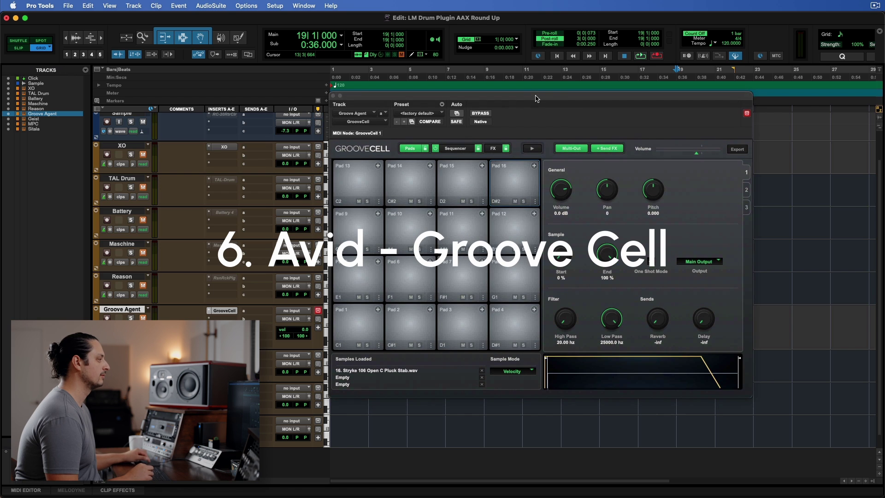
{"action": "left_click", "coordinate": [358, 182]}
{"action": "left_click", "coordinate": [462, 230]}
{"action": "left_click", "coordinate": [410, 327]}
{"action": "left_click", "coordinate": [358, 322]}
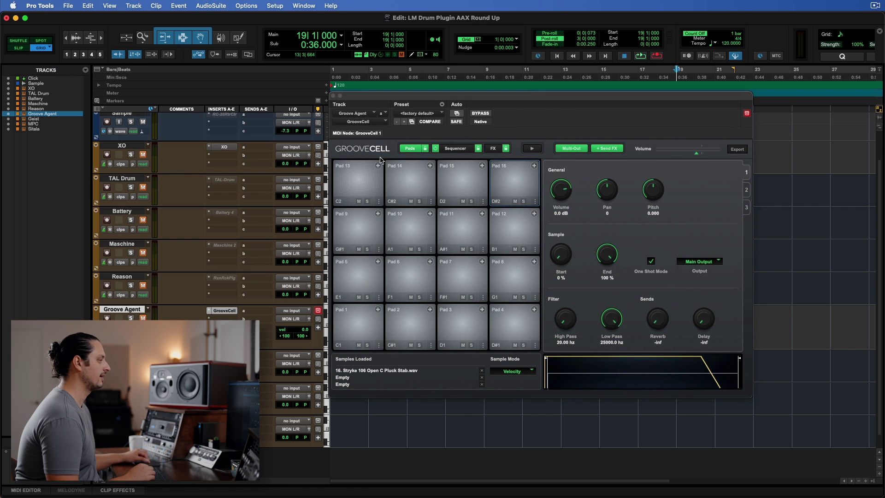
{"action": "left_click", "coordinate": [410, 233]}
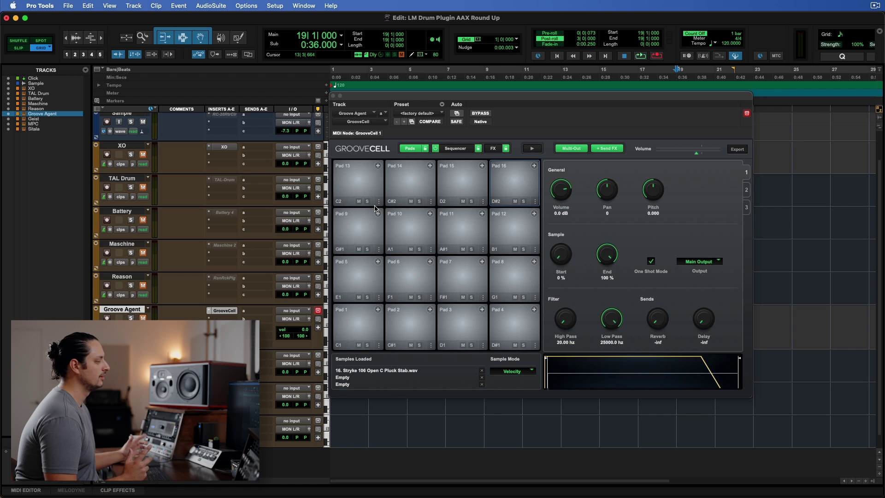
{"action": "left_click", "coordinate": [486, 328]}
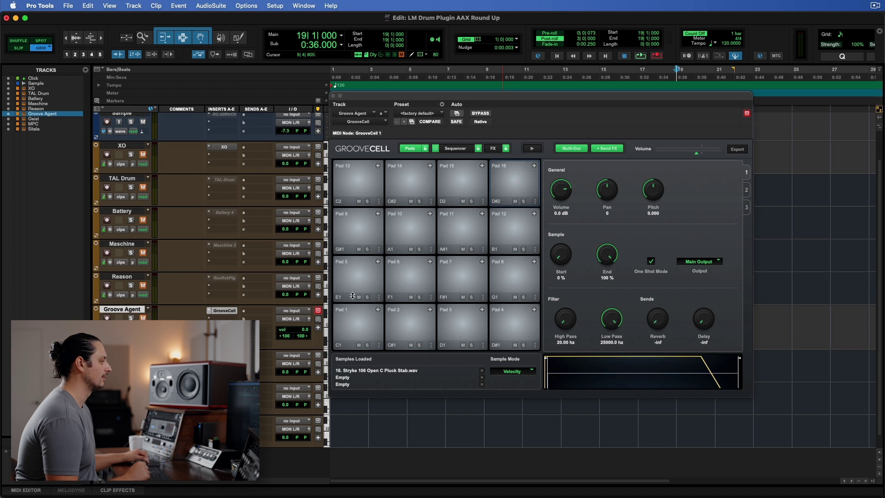
{"action": "left_click", "coordinate": [510, 291]}
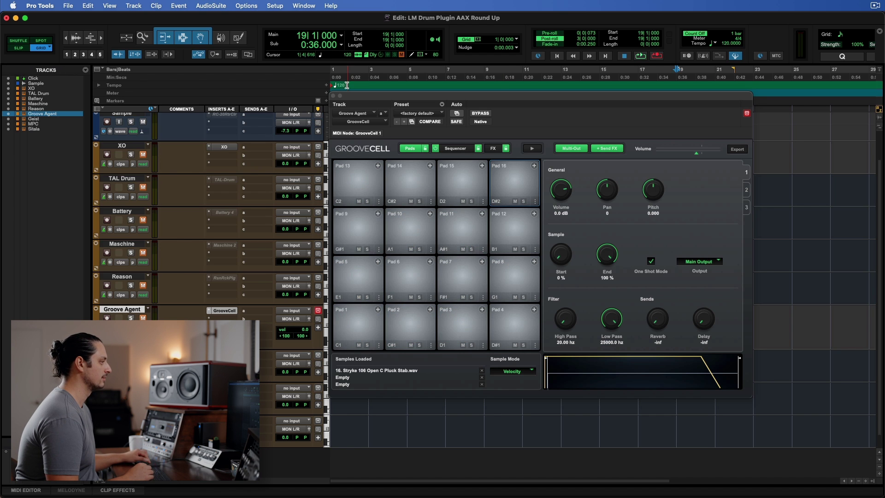
{"action": "left_click", "coordinate": [334, 96]}
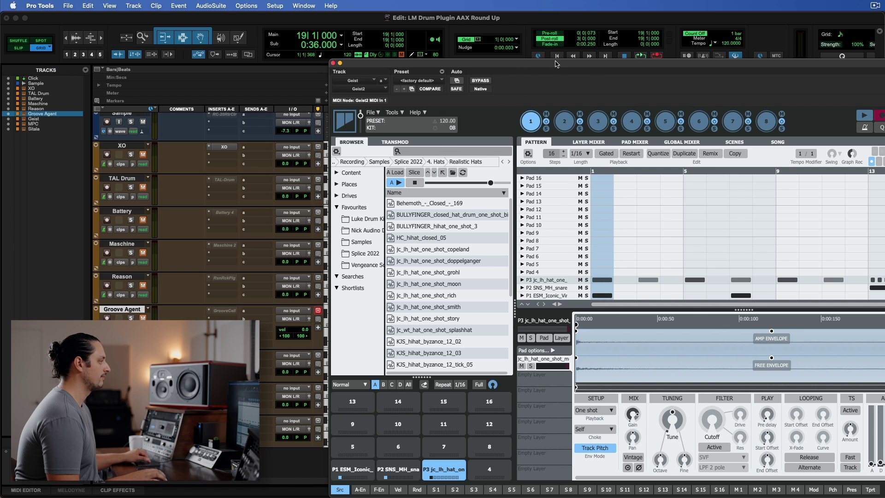
- Reposition the Geist2 plugin window and expand the pad 3 hi-hat lane in the pattern
{"action": "left_click_drag", "start_coordinate": [557, 64], "coordinate": [382, 33]}
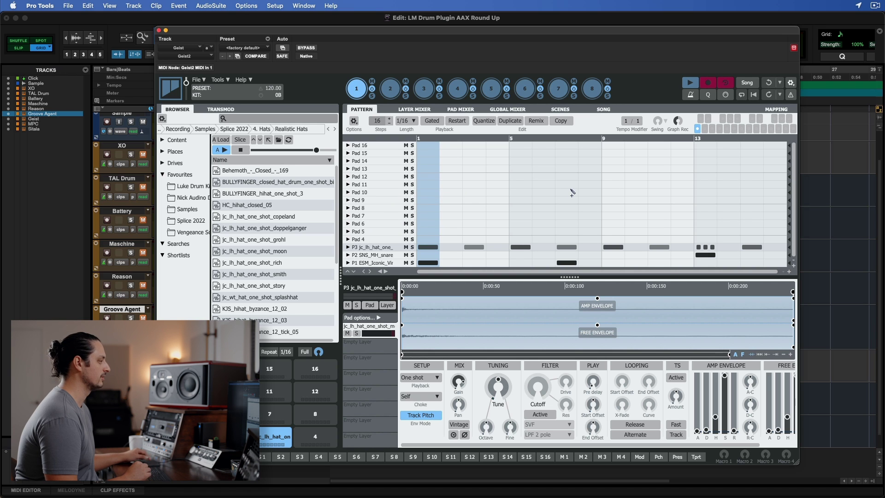
{"action": "left_click_drag", "start_coordinate": [428, 31], "coordinate": [428, 26]}
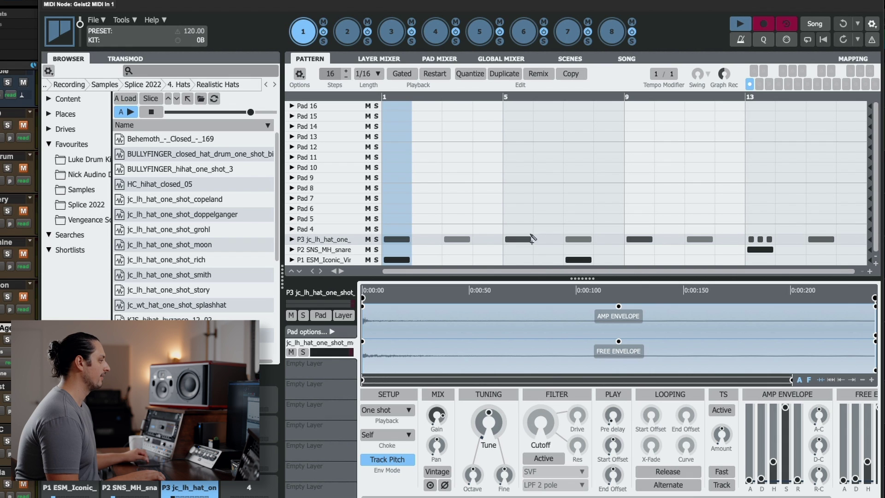
{"action": "left_click", "coordinate": [293, 238]}
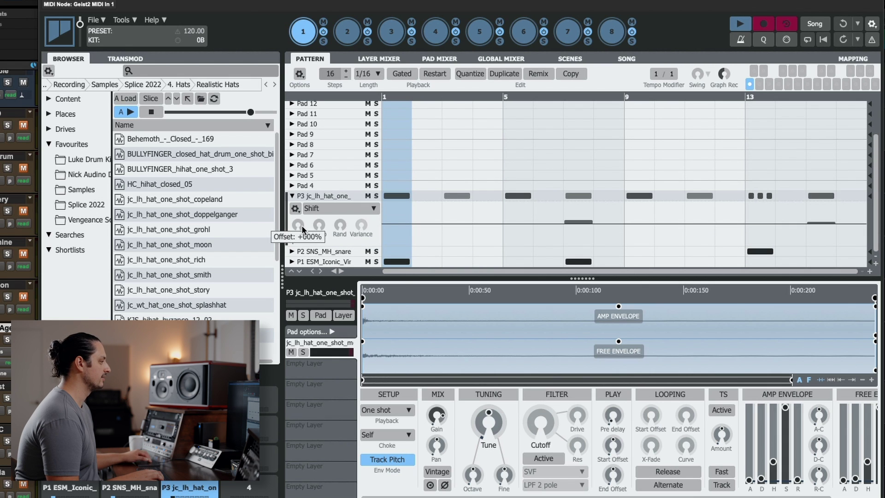
- Look over the step parameters available for the hi-hat lane and switch its graph from Shift to Coarse Pitch
{"action": "left_click", "coordinate": [339, 208]}
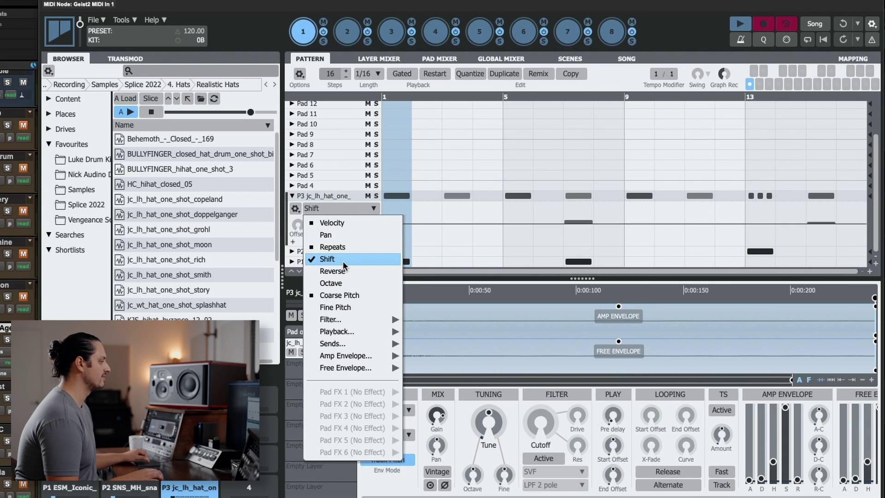
{"action": "left_click", "coordinate": [344, 259]}
{"action": "left_click", "coordinate": [350, 211]}
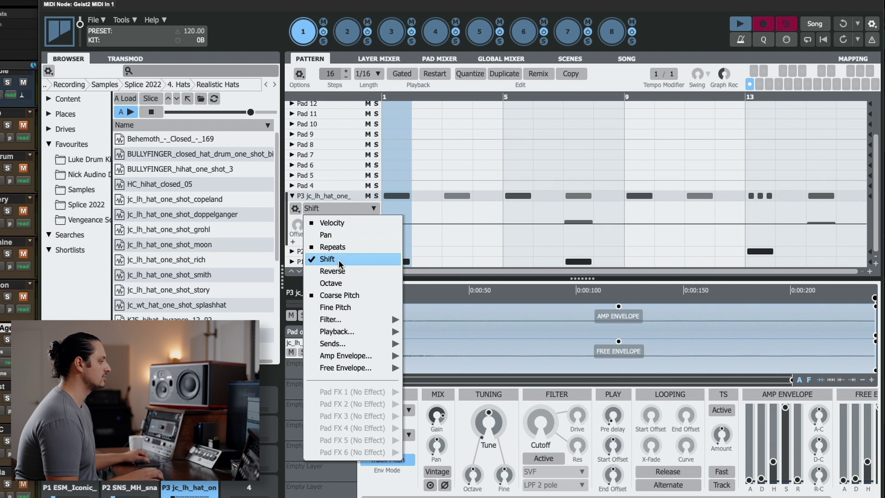
{"action": "left_click", "coordinate": [339, 295]}
- Examine the hi-hat's Coarse Pitch steps and the lane's parameter choices, and close the Geist2 plugin
{"action": "mouse_move", "coordinate": [580, 222]}
{"action": "left_mouse_down"}
{"action": "mouse_move", "coordinate": [582, 232]}
{"action": "mouse_move", "coordinate": [610, 217]}
{"action": "mouse_move", "coordinate": [682, 220]}
{"action": "mouse_move", "coordinate": [668, 231]}
{"action": "mouse_move", "coordinate": [701, 217]}
{"action": "mouse_move", "coordinate": [823, 215]}
{"action": "left_mouse_up"}
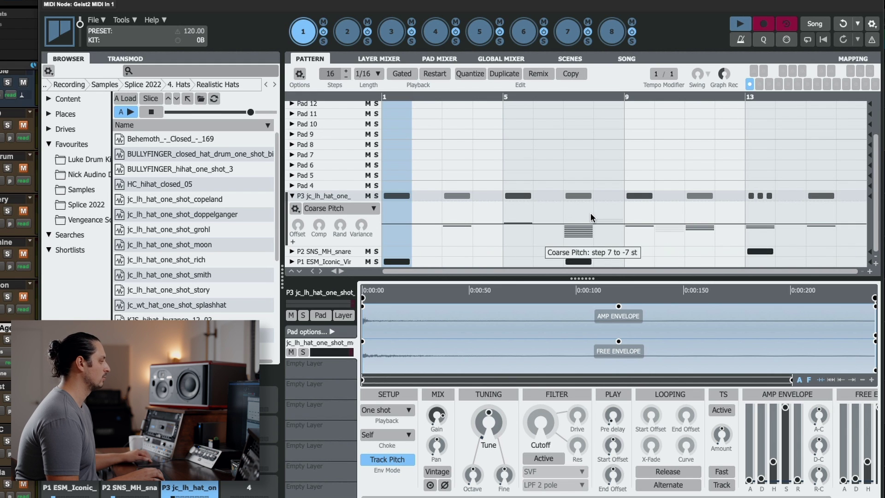
{"action": "scroll", "coordinate": [590, 212], "scroll_direction": "up", "scroll_amount": 1}
{"action": "left_click", "coordinate": [371, 216]}
{"action": "left_click", "coordinate": [341, 317]}
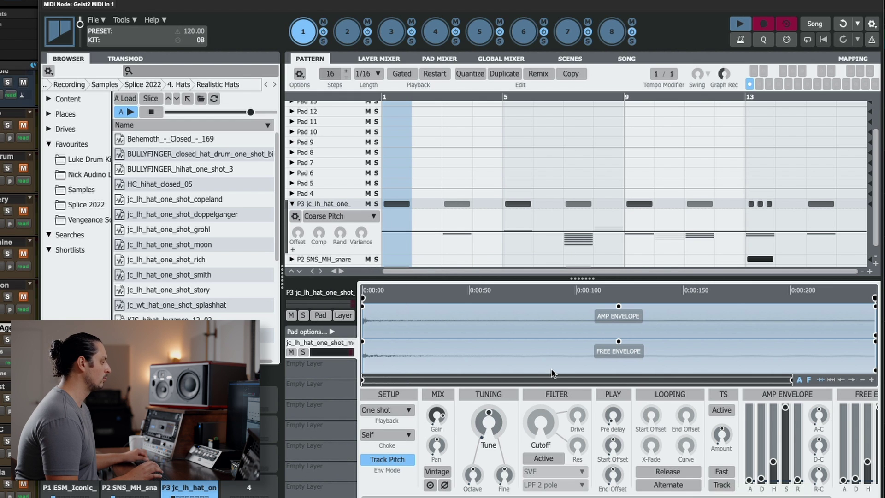
{"action": "mouse_move", "coordinate": [344, 235]}
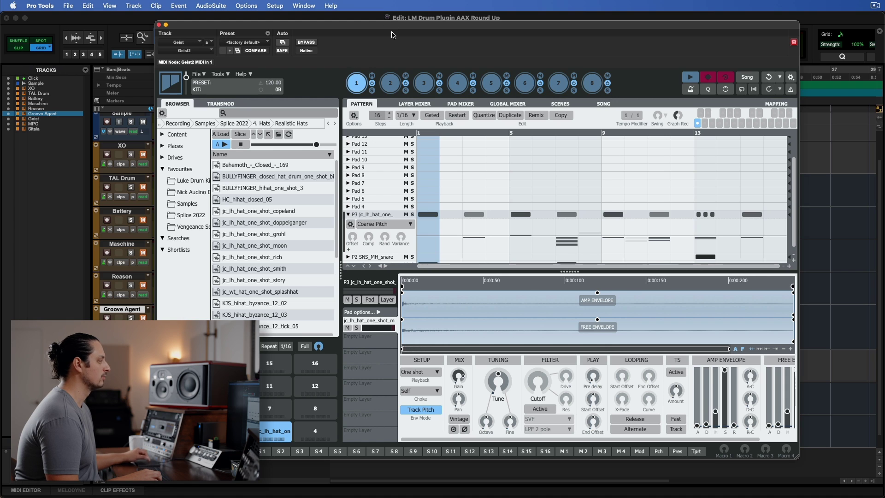
{"action": "left_click", "coordinate": [159, 25]}
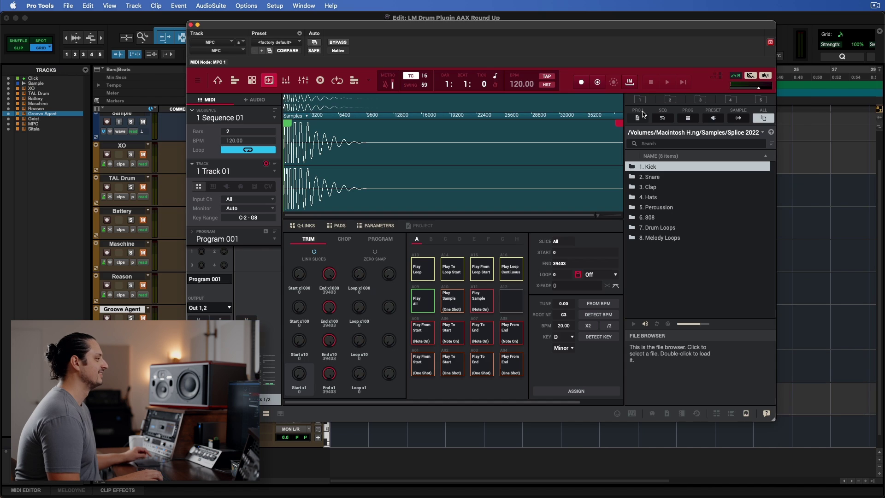